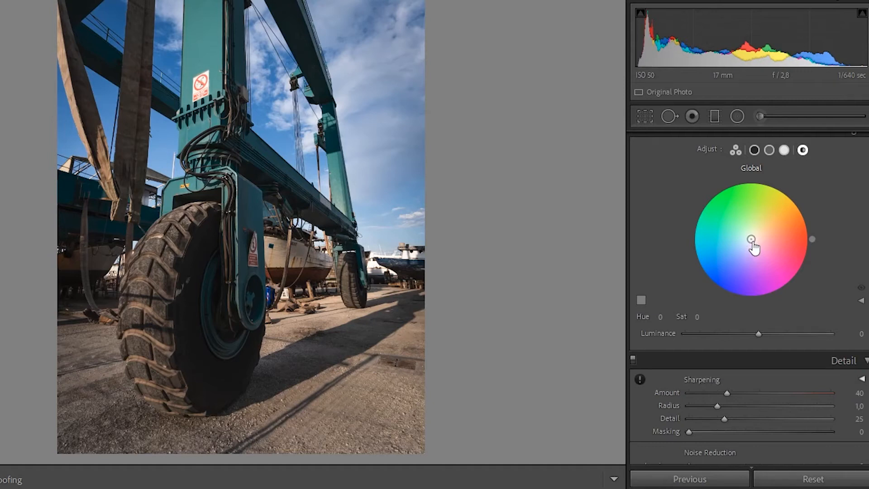
- Move the global colour-grade wheel to Hue 120, Saturation 68, tinting the whole photo
drag(751, 240, 733, 209)
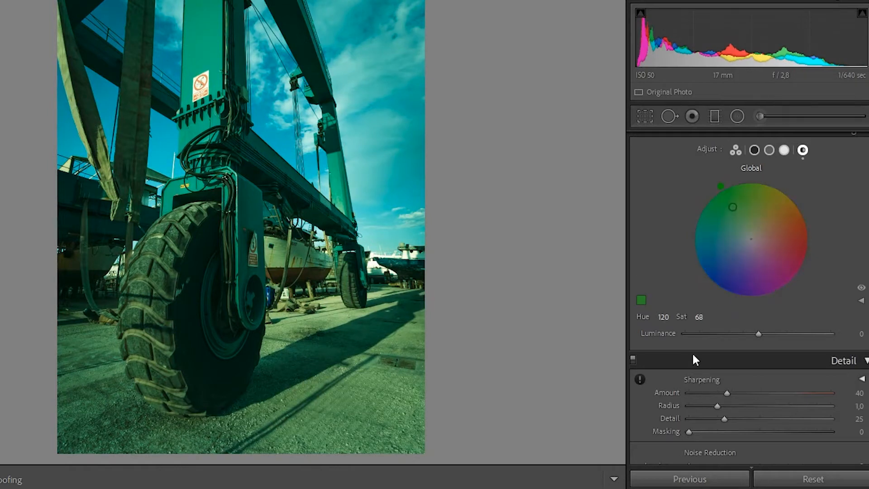
- Take the global saturation back to 0, try the luminance slider, then reset luminance to 0
mouse_move(734, 211)
mouse_down()
mouse_move(739, 221)
mouse_move(733, 207)
mouse_up()
mouse_move(758, 333)
mouse_down()
mouse_move(714, 329)
mouse_move(791, 335)
mouse_move(688, 337)
mouse_move(756, 333)
mouse_up()
double_click(756, 334)
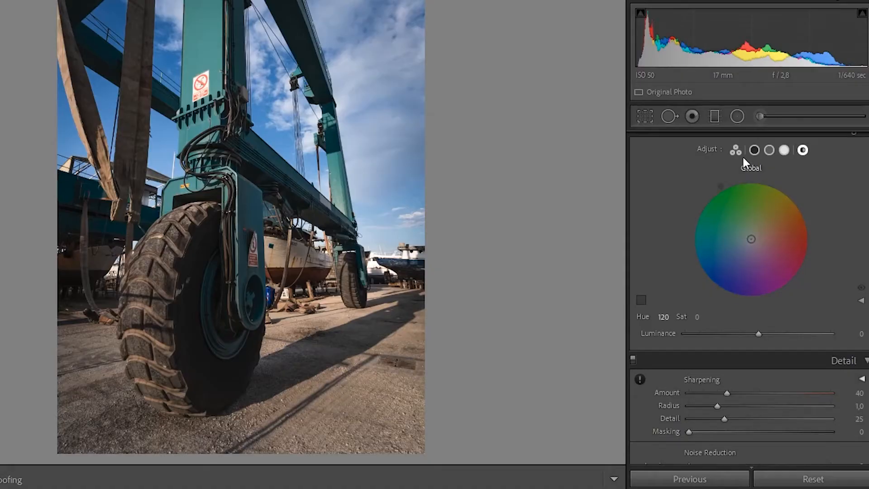
- Switch to 3-way grading and push the Shadows wheel to Hue 206, Saturation 87
click(736, 151)
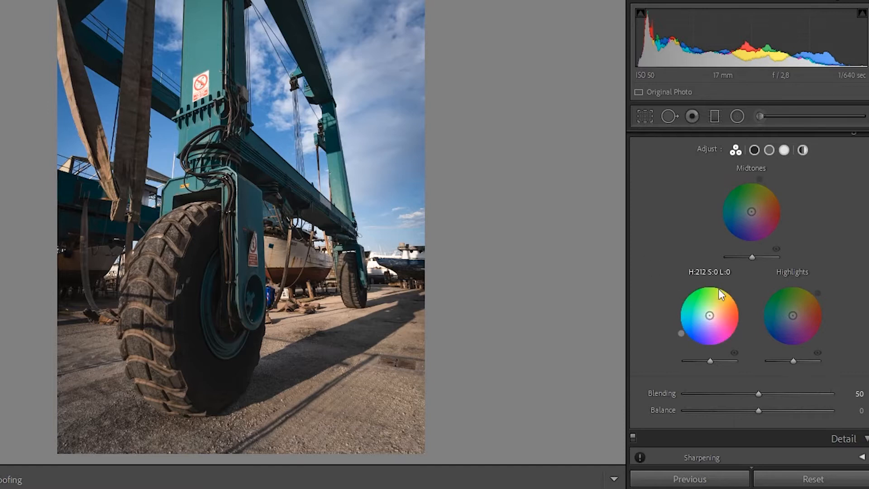
drag(709, 316, 690, 324)
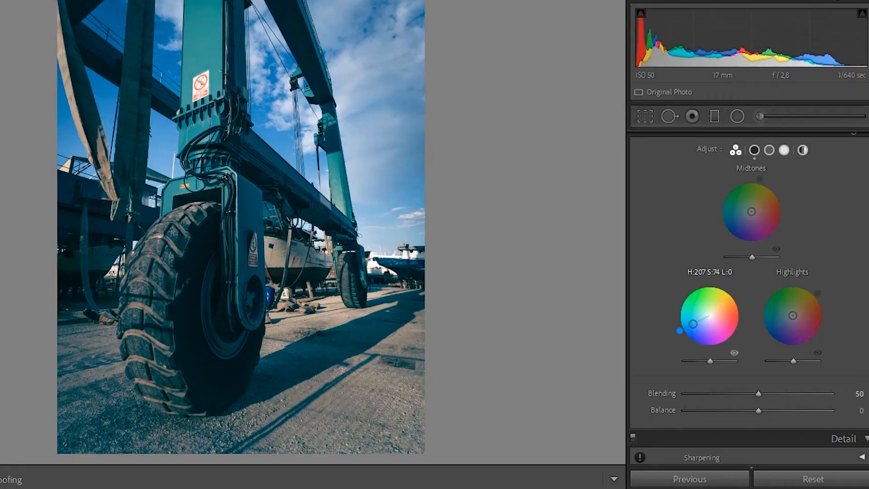
- Drag the Shadows puck to the blue edge of the wheel for Hue 207, Saturation 100
mouse_move(693, 324)
mouse_down()
mouse_move(709, 315)
mouse_move(688, 326)
mouse_up()
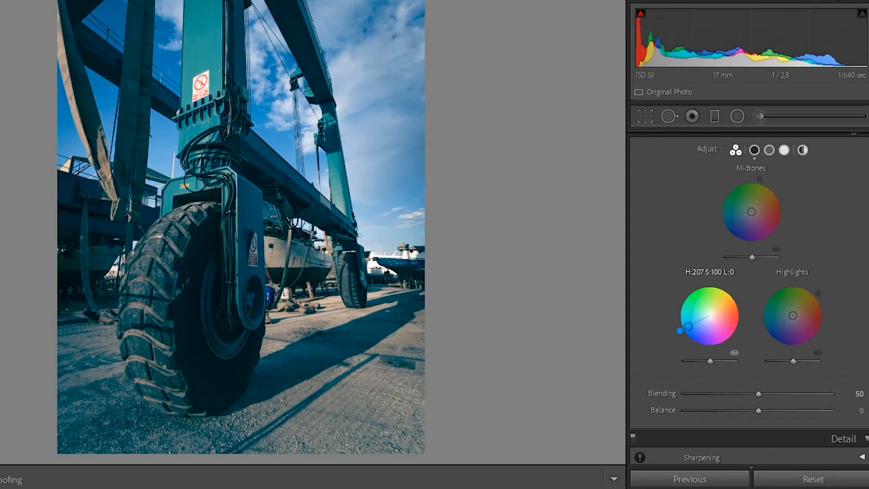
- Rework the shadows grade to a cyan-blue of Hue 194, Saturation 30, Luminance -16
drag(688, 326, 697, 321)
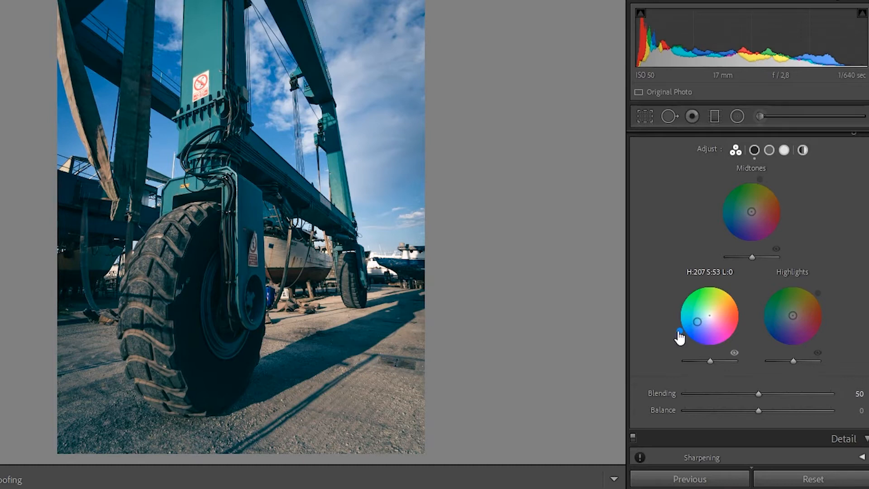
drag(685, 339, 677, 327)
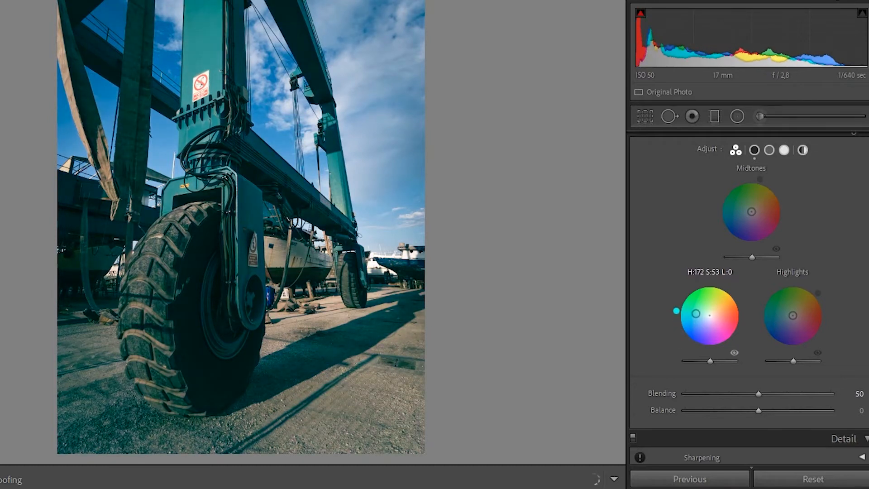
drag(688, 290, 722, 306)
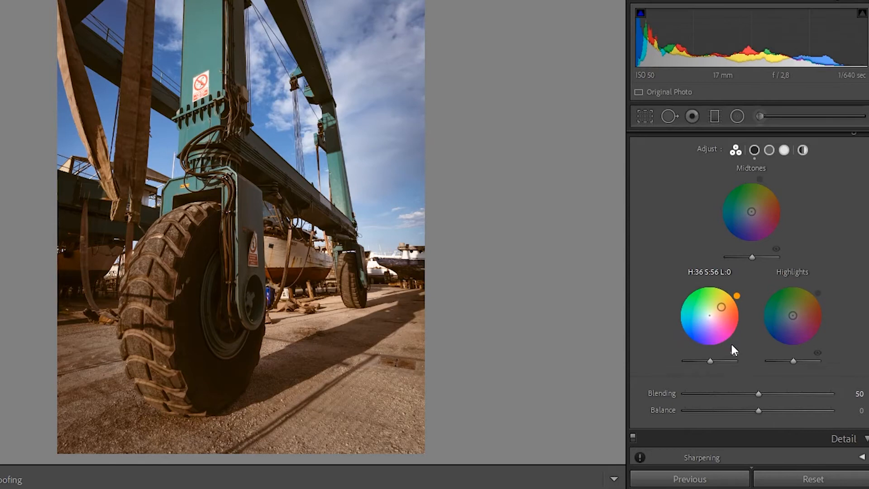
drag(712, 362, 685, 370)
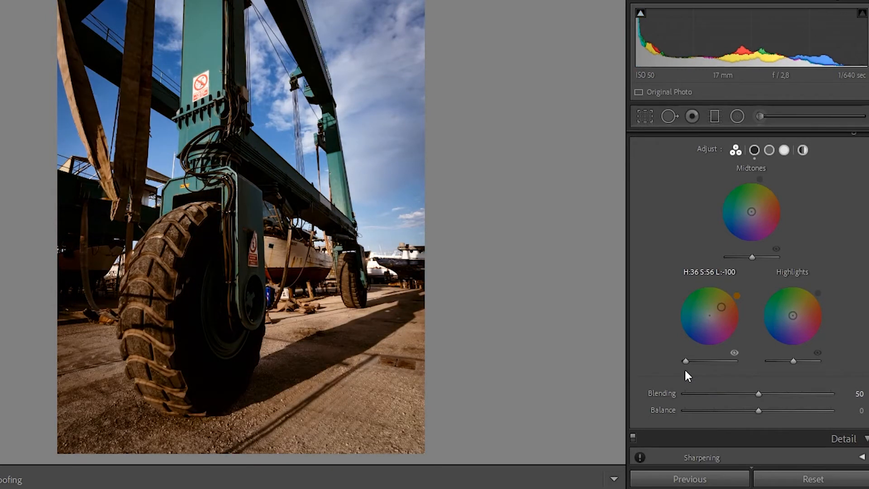
drag(685, 370, 741, 363)
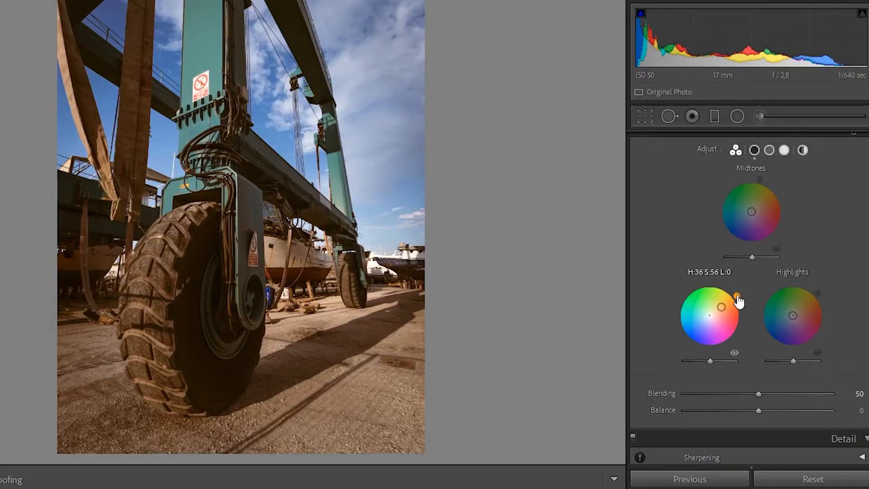
drag(736, 297, 679, 330)
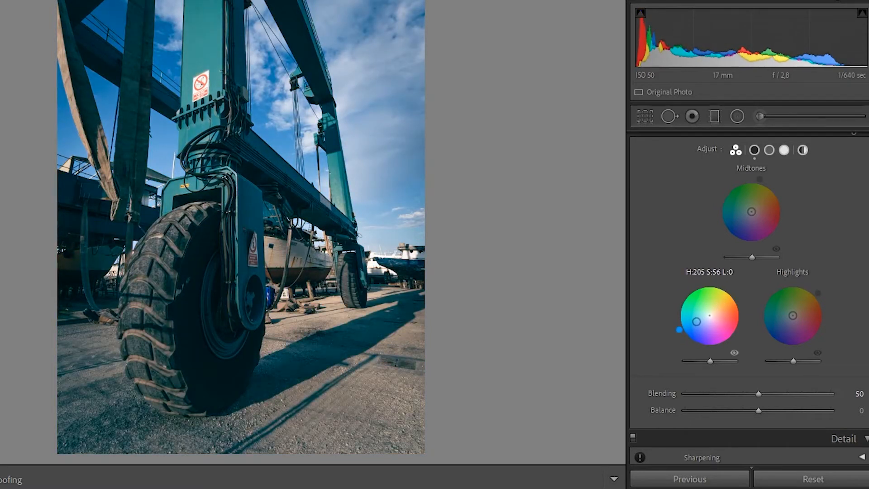
drag(679, 329, 701, 317)
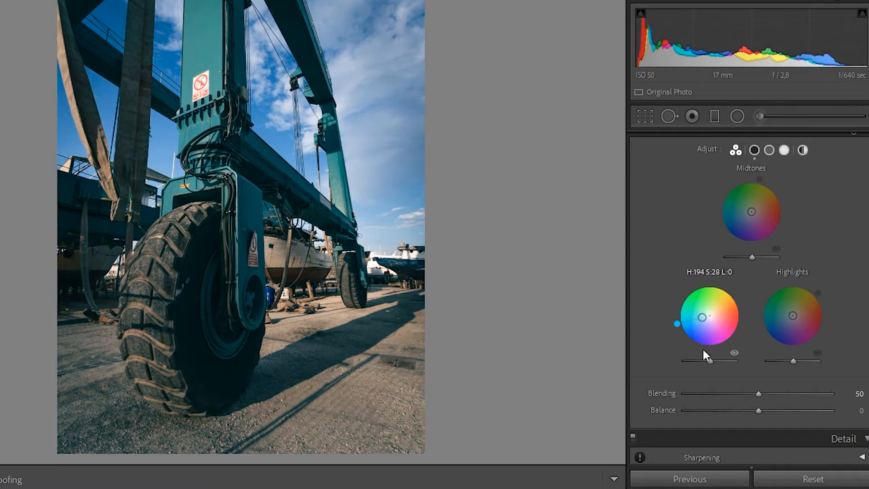
drag(710, 359, 707, 358)
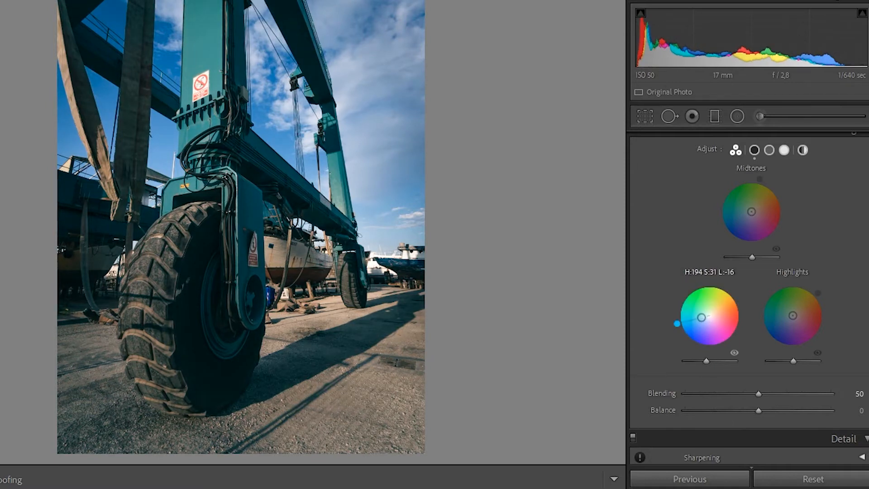
drag(704, 323, 704, 323)
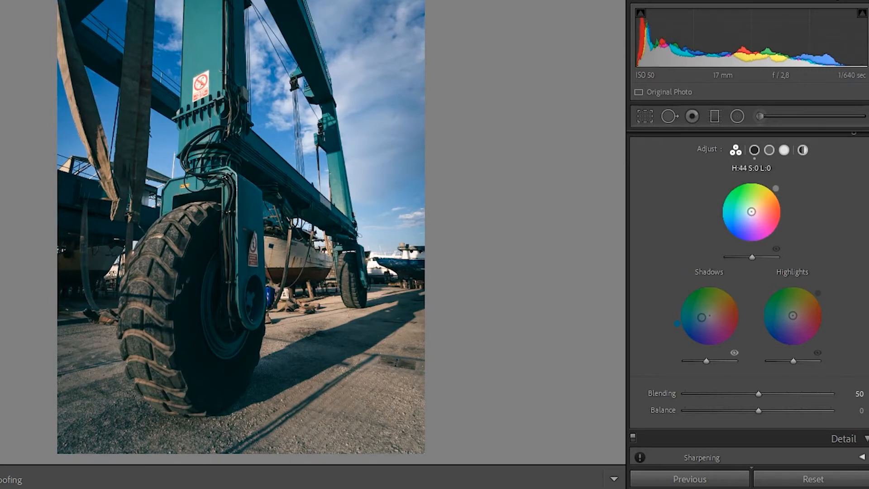
- Warm the midtones and highlights toward yellow, nudge highlight luminance, and set Blending to 100
mouse_move(754, 213)
mouse_down()
mouse_move(768, 200)
mouse_move(761, 204)
mouse_up()
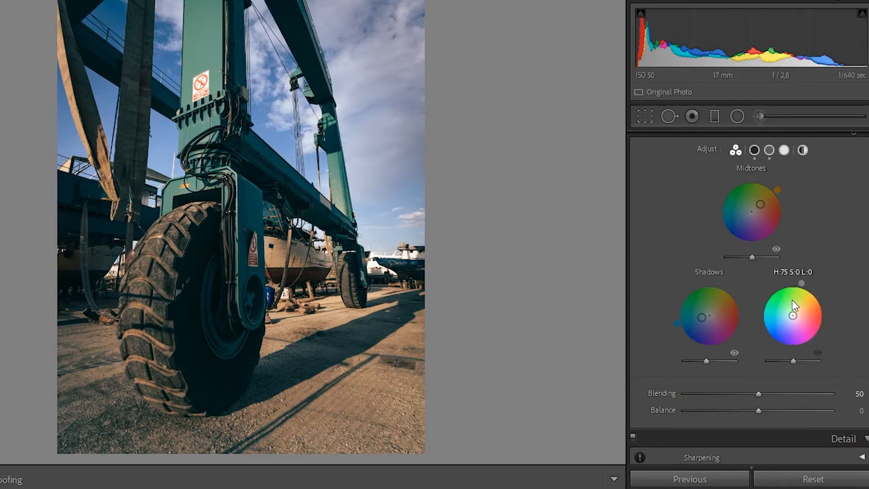
drag(795, 311, 798, 299)
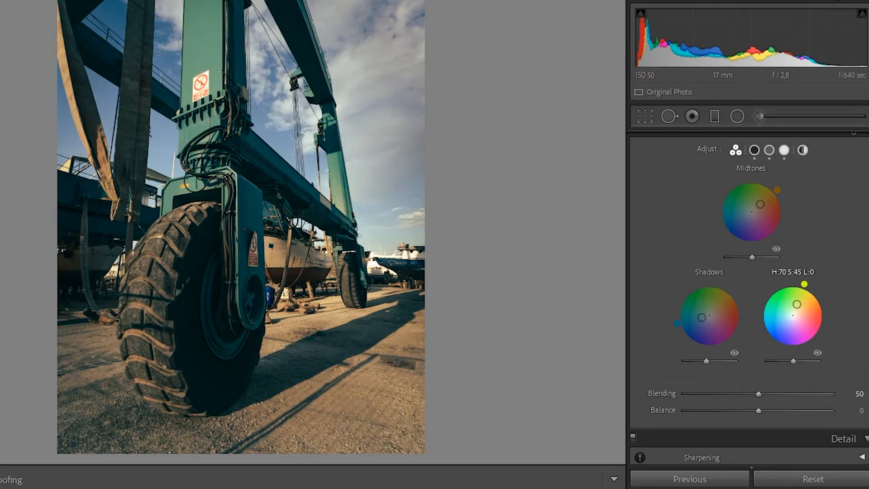
drag(797, 361, 793, 360)
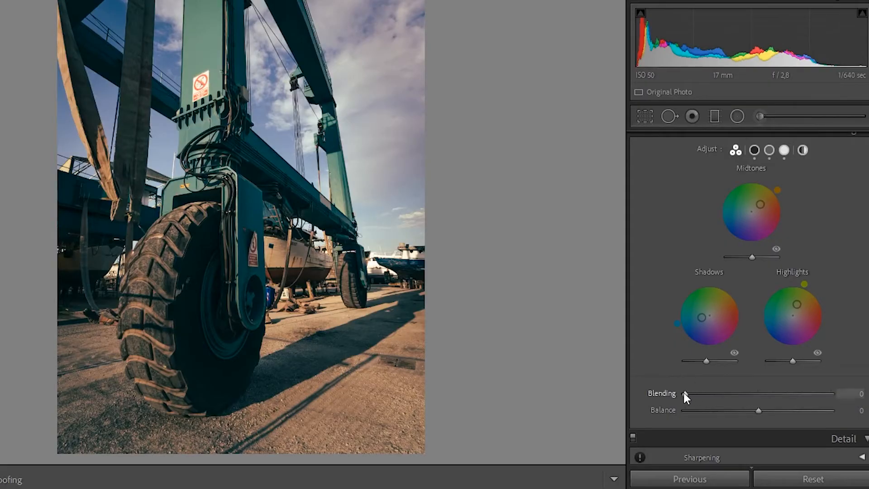
drag(722, 394, 854, 407)
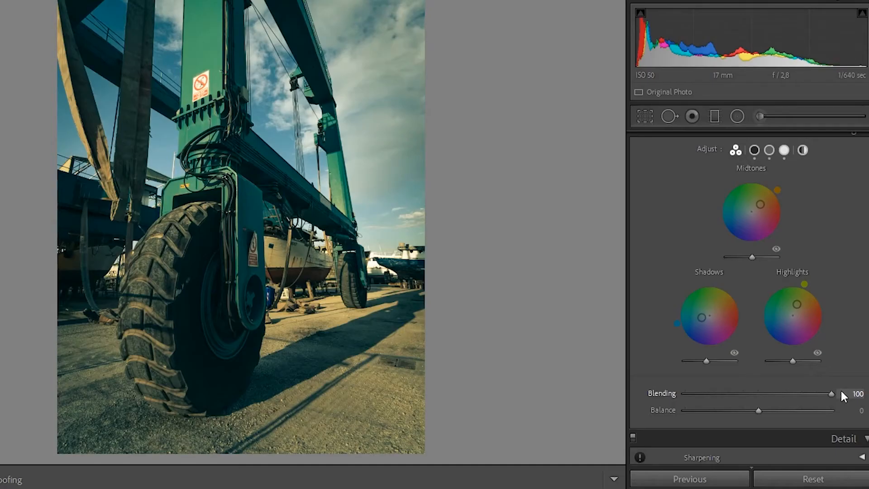
- Lower Blending to 29 and shift Balance to +38
drag(832, 393, 727, 395)
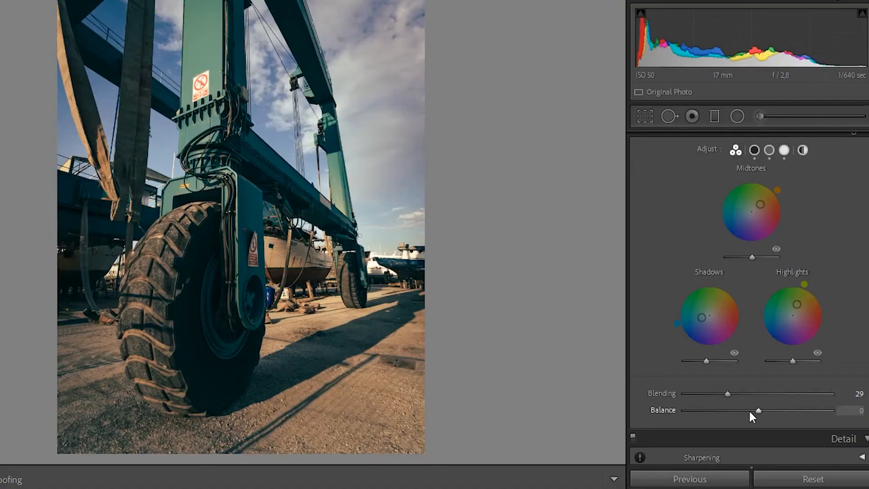
drag(757, 411, 785, 417)
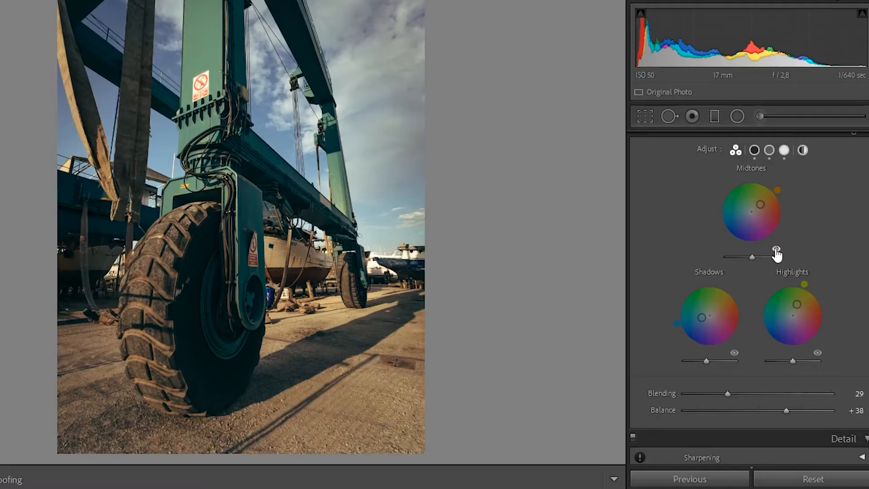
- Compare the photo with and without the midtones, shadows and highlights grades in turn
click(776, 250)
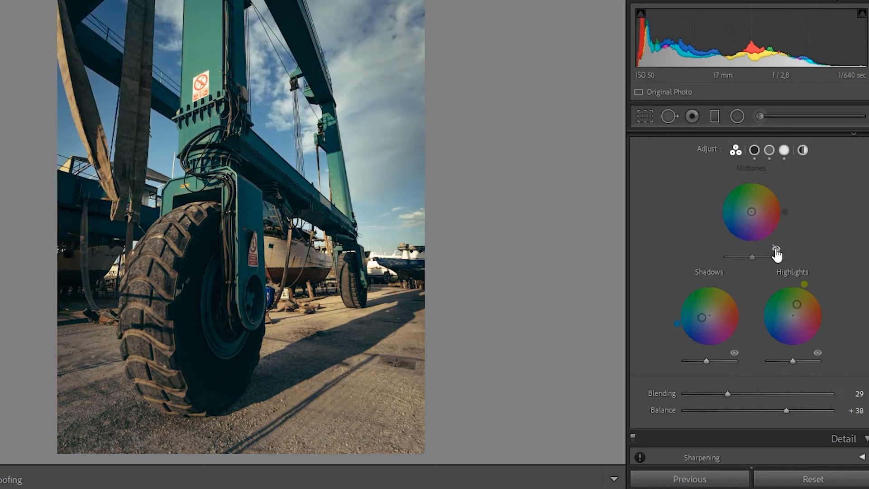
click(776, 250)
click(734, 353)
click(734, 352)
click(818, 353)
click(817, 354)
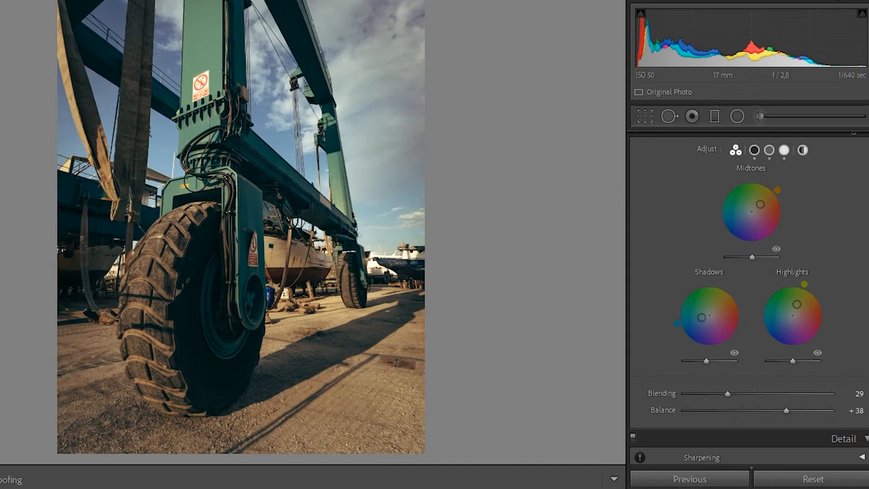
- Toggle the whole Color Grading panel off and on, then show the detailed Highlights wheel
scroll(749, 299, up, 1)
scroll(749, 299, up, 1)
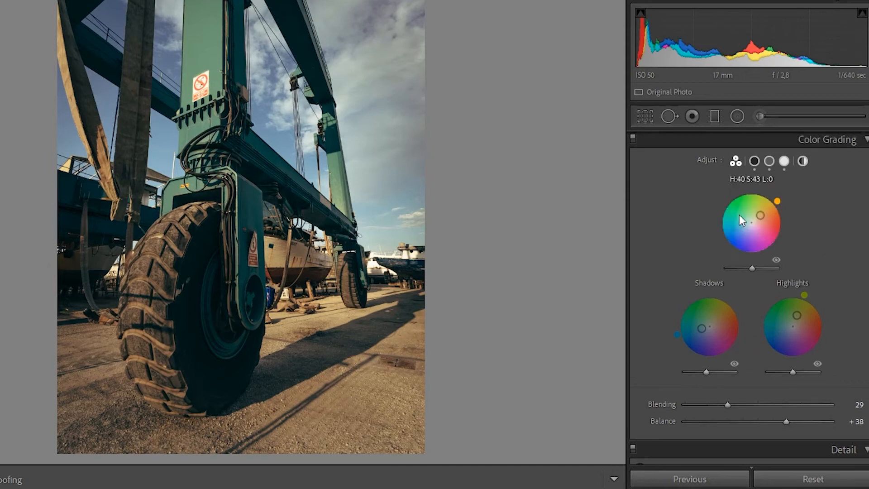
click(633, 138)
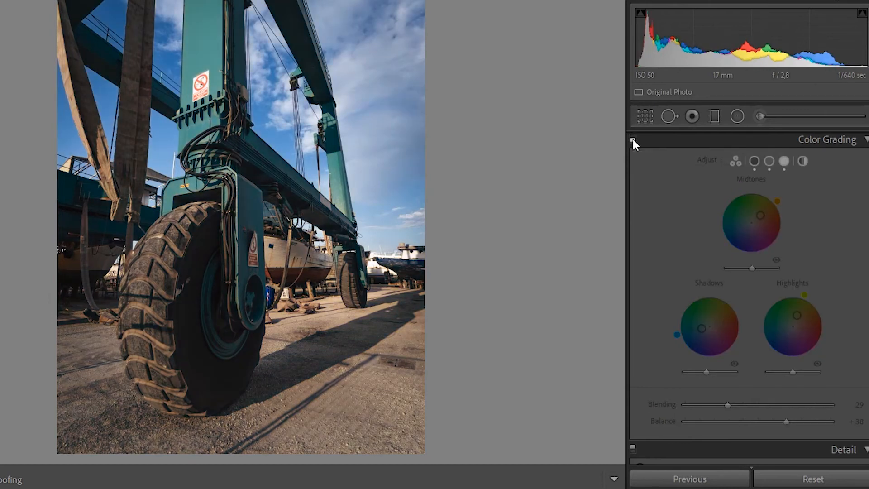
click(632, 138)
click(632, 137)
click(632, 138)
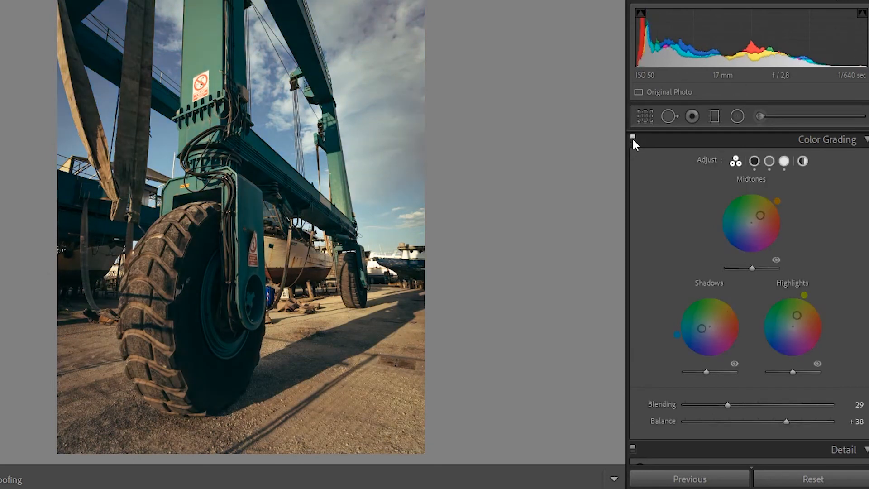
click(784, 162)
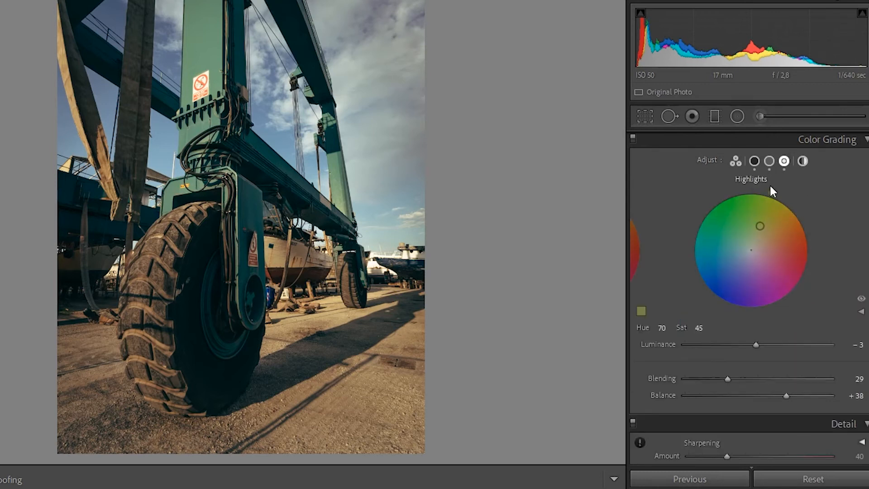
- Check the highlights Custom Colors swatch, then expand the Hue and Saturation sliders at Hue 70, Saturation 45
click(642, 312)
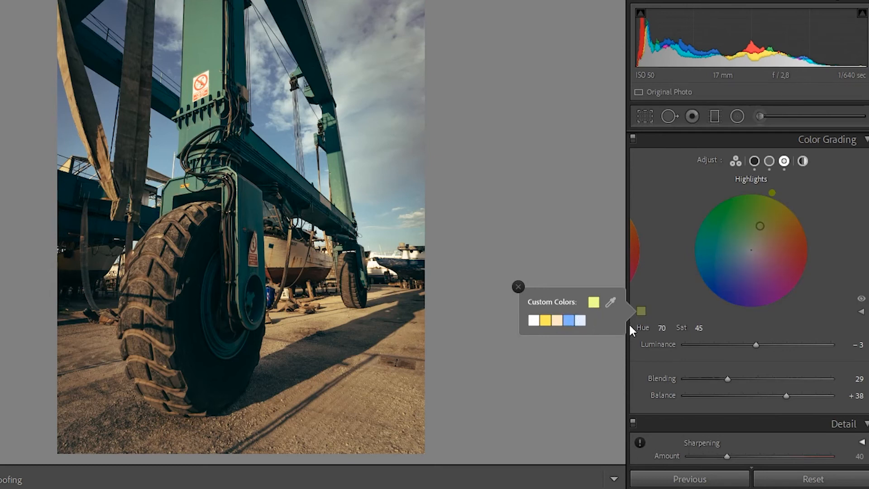
click(702, 322)
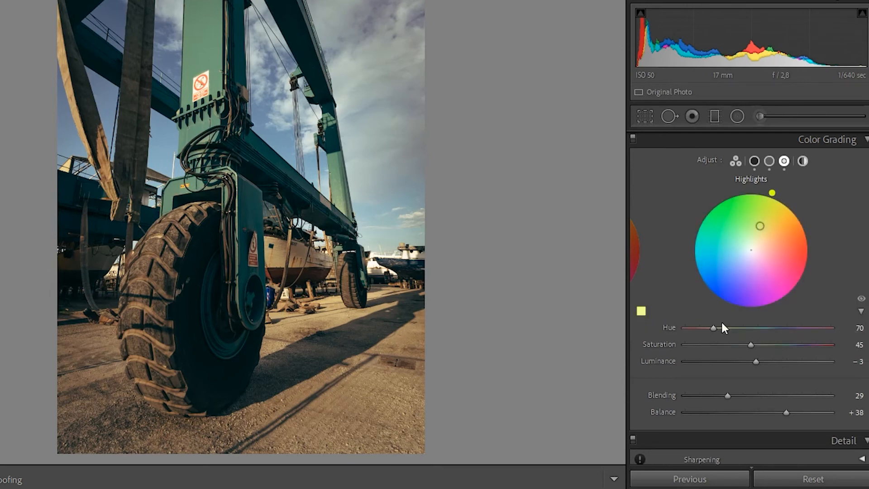